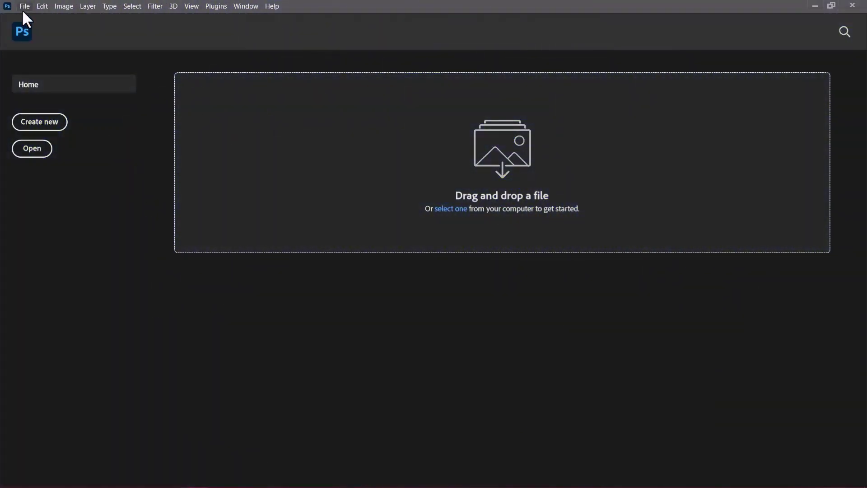
Create a custom white document, 1920 × 1080 px at 300 ppi, named Untitled-1.
{"action": "left_click", "coordinate": [24, 9]}
{"action": "left_click", "coordinate": [34, 17]}
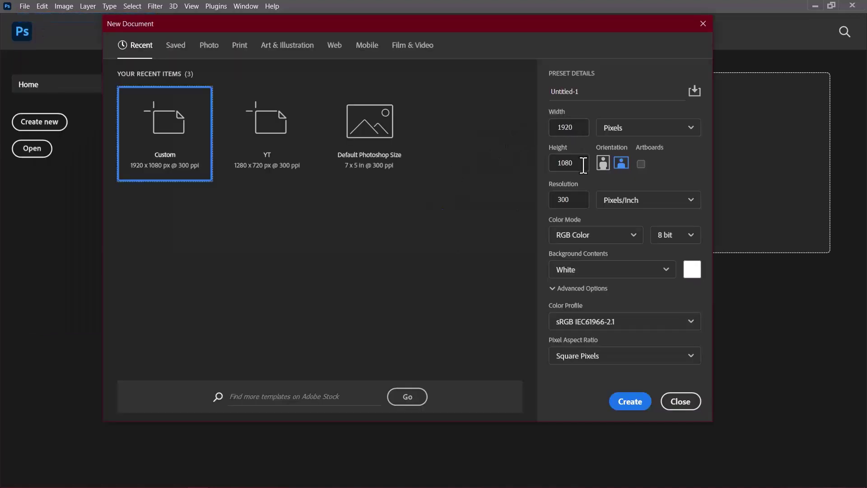
{"action": "left_click", "coordinate": [558, 200]}
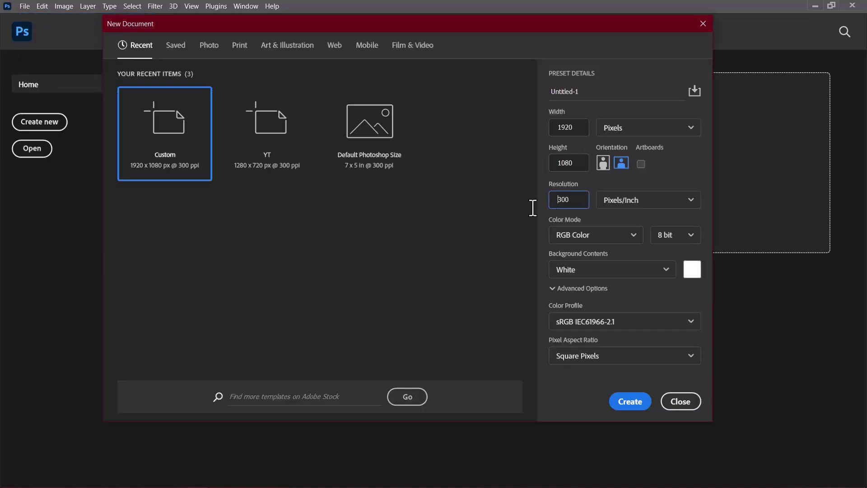
{"action": "left_click", "coordinate": [631, 402]}
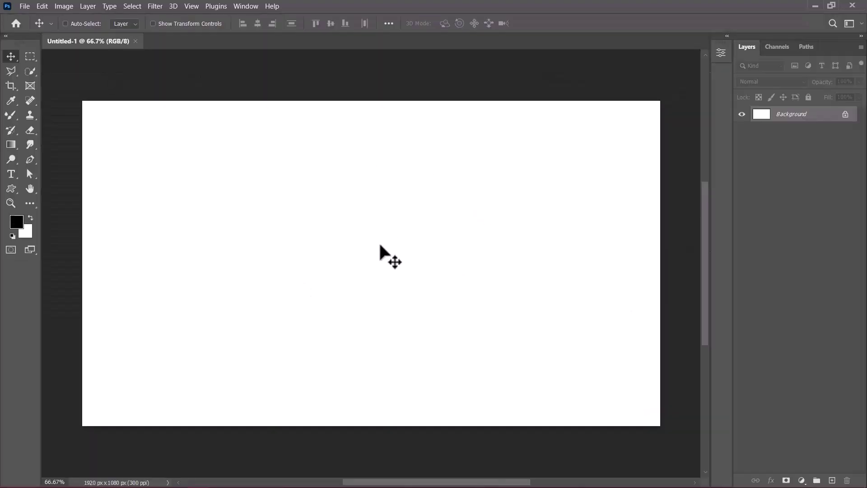
Add a Gradient Fill layer using the fourth cyan-to-blue preset, linear at 90°.
{"action": "left_click", "coordinate": [801, 479]}
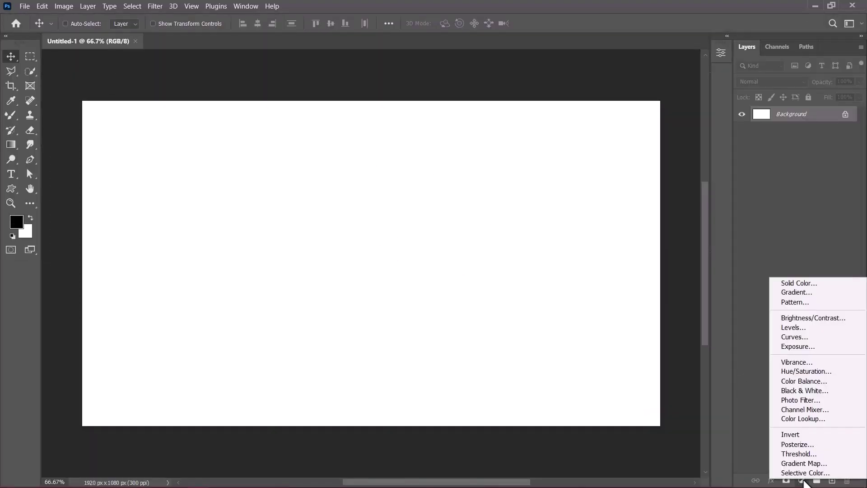
{"action": "left_click", "coordinate": [789, 292]}
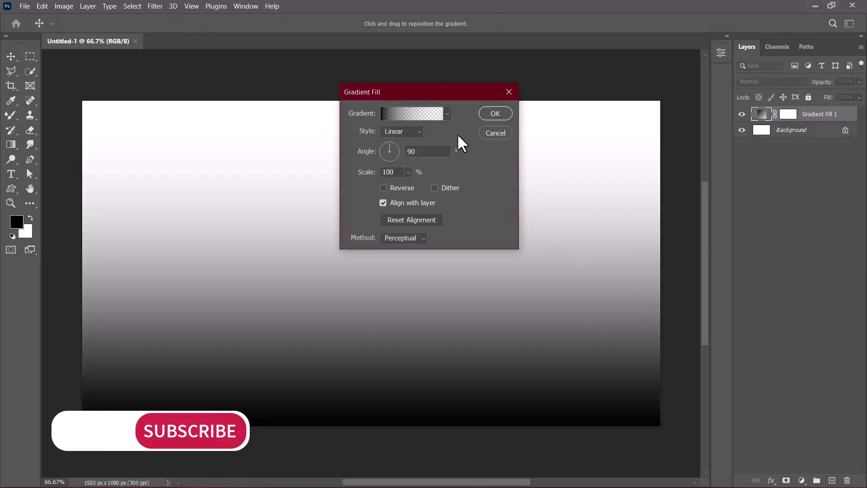
{"action": "left_click", "coordinate": [448, 112]}
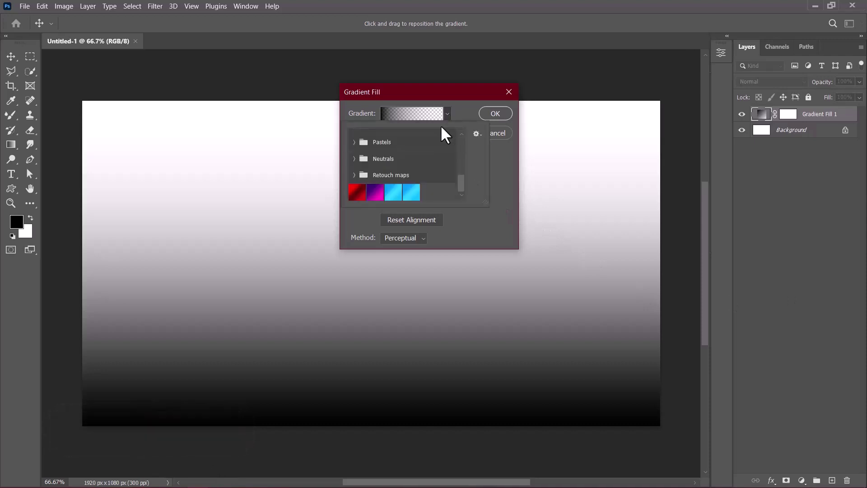
{"action": "left_click", "coordinate": [411, 192]}
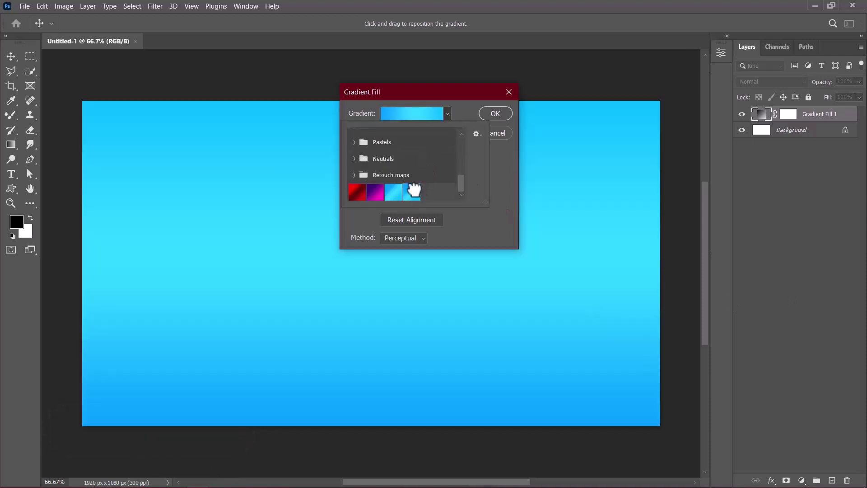
{"action": "left_click", "coordinate": [505, 173]}
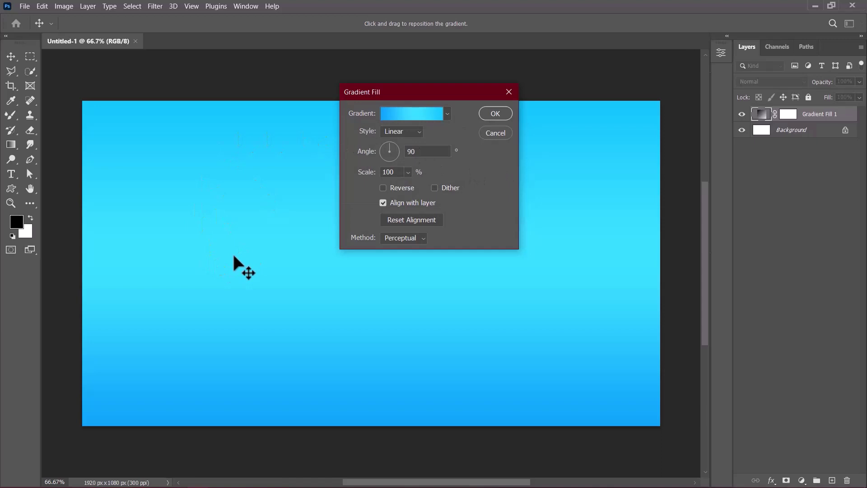
Set the gradient's left stop to 019dfc and its 50% middle stop to 2ad4ff.
{"action": "left_click", "coordinate": [413, 115]}
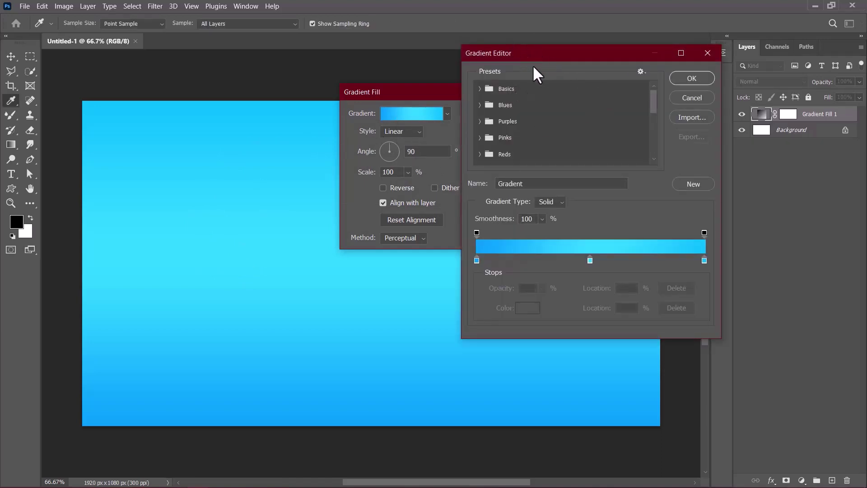
{"action": "left_click", "coordinate": [476, 261]}
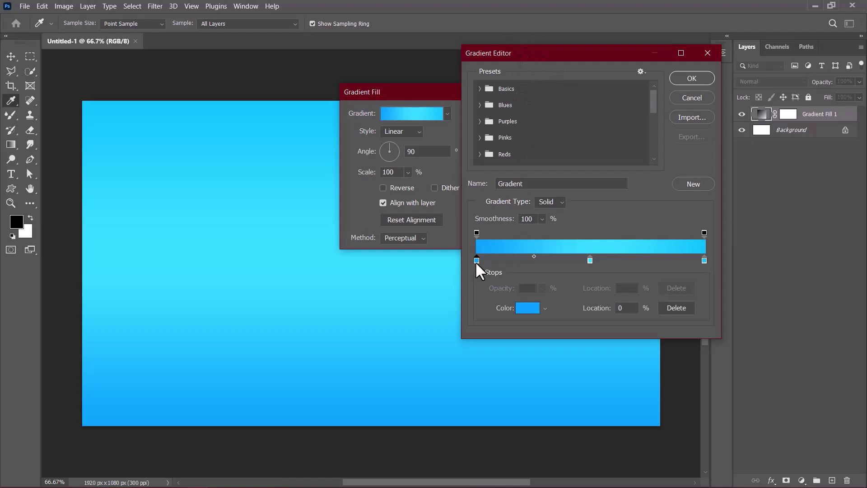
{"action": "left_click", "coordinate": [534, 309]}
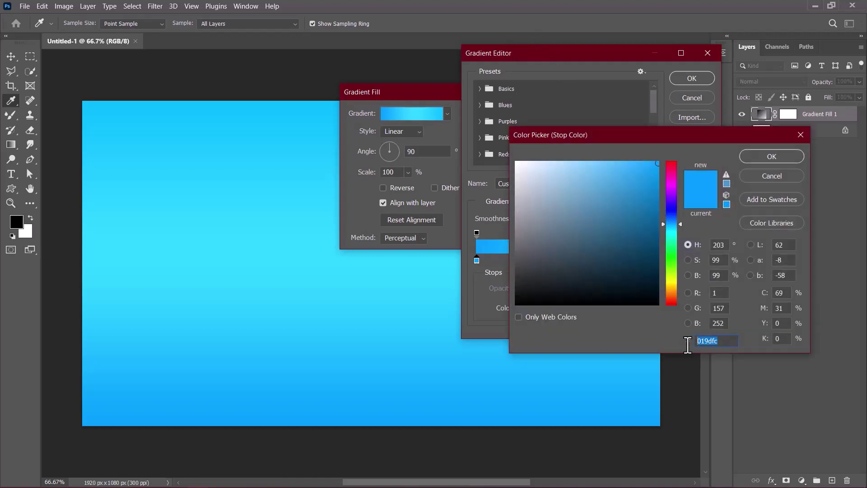
{"action": "left_click", "coordinate": [763, 155]}
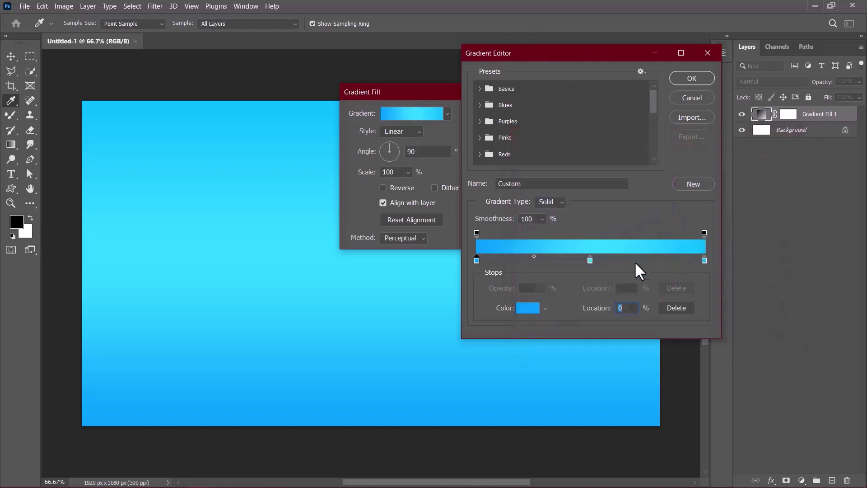
{"action": "left_click", "coordinate": [590, 261]}
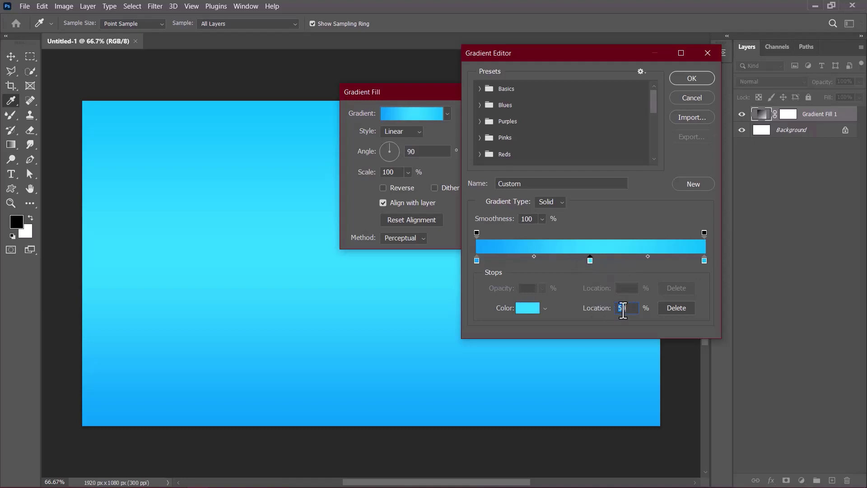
{"action": "left_click", "coordinate": [526, 308]}
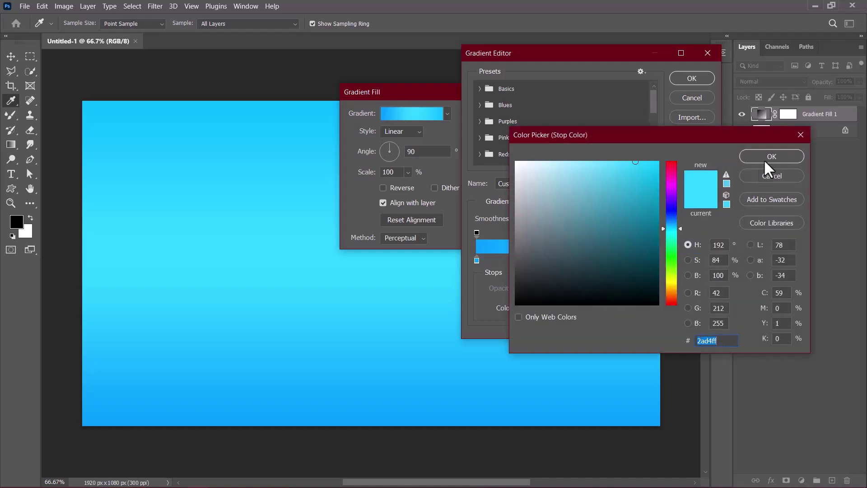
{"action": "left_click", "coordinate": [764, 159]}
Set the right stop to 00bafc, save the custom gradient, and accept it.
{"action": "left_click", "coordinate": [703, 261]}
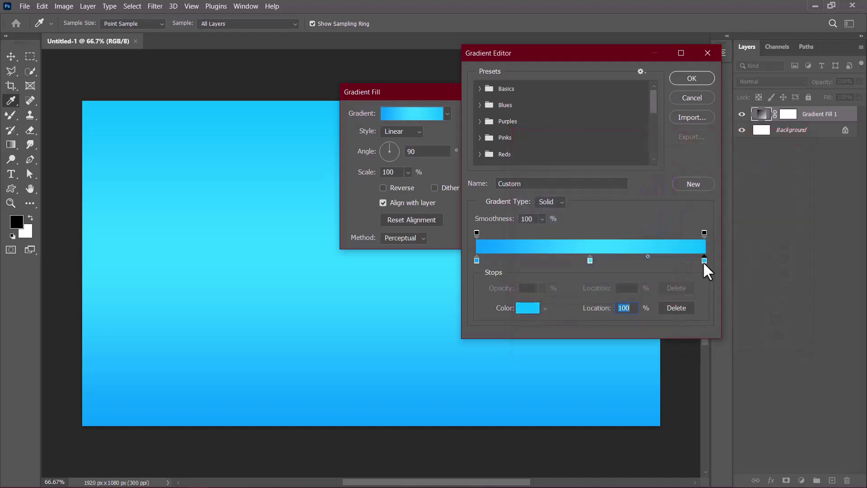
{"action": "left_click", "coordinate": [532, 309]}
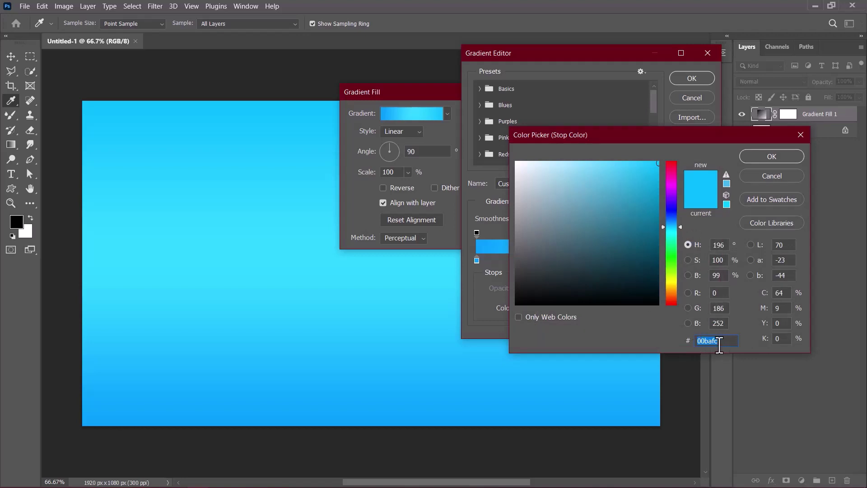
{"action": "left_click", "coordinate": [755, 159]}
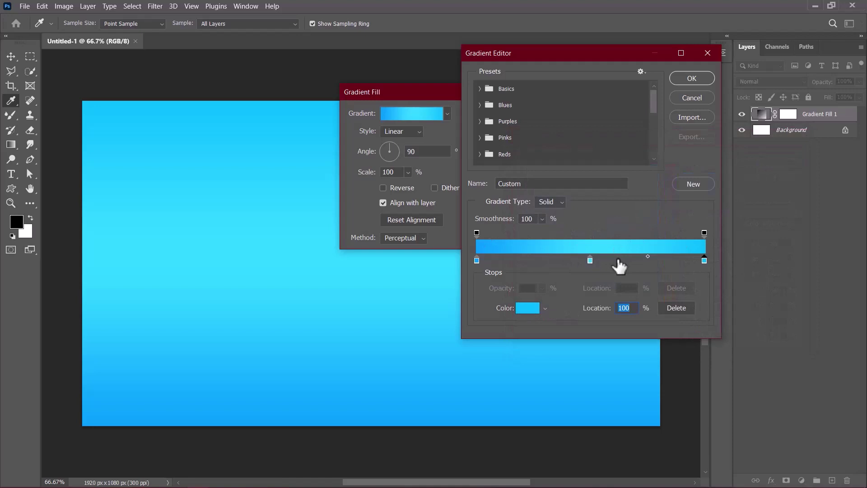
{"action": "left_click", "coordinate": [532, 183]}
{"action": "left_click_drag", "start_coordinate": [654, 98], "coordinate": [654, 151]}
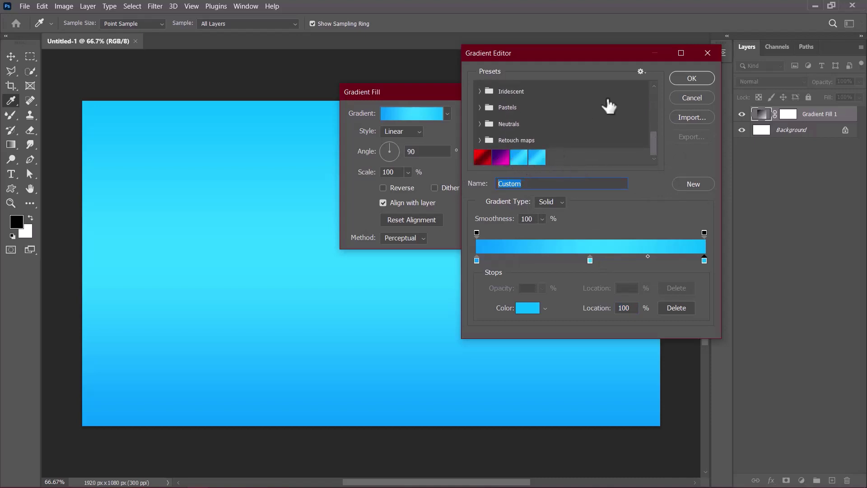
{"action": "left_click", "coordinate": [691, 76]}
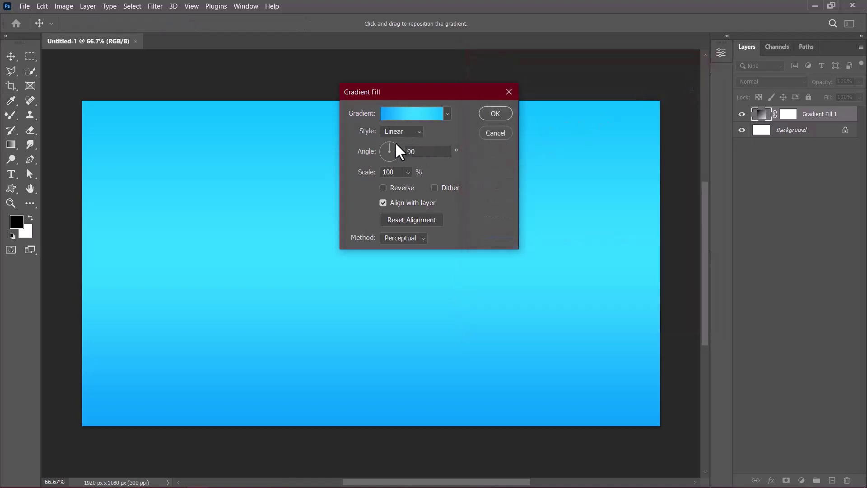
Confirm the gradient fill layer and delete the white Background layer.
{"action": "left_click", "coordinate": [497, 113]}
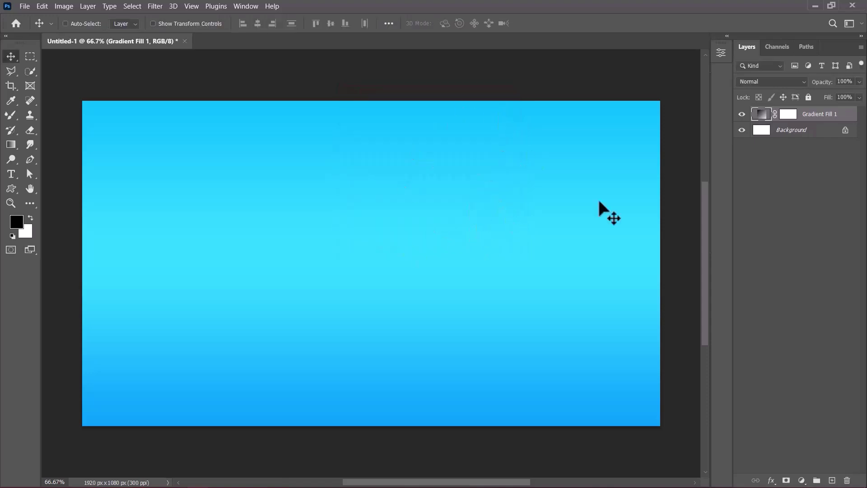
{"action": "left_click", "coordinate": [792, 131]}
{"action": "key", "text": "Delete"}
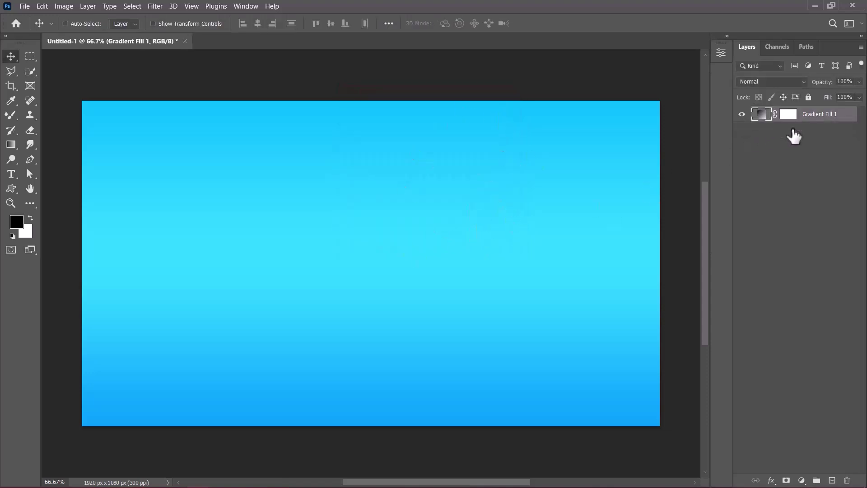
Type '3D TEXT' in white Montserrat Black at 63 pt and commit it.
{"action": "left_click", "coordinate": [11, 174]}
{"action": "left_click", "coordinate": [130, 26]}
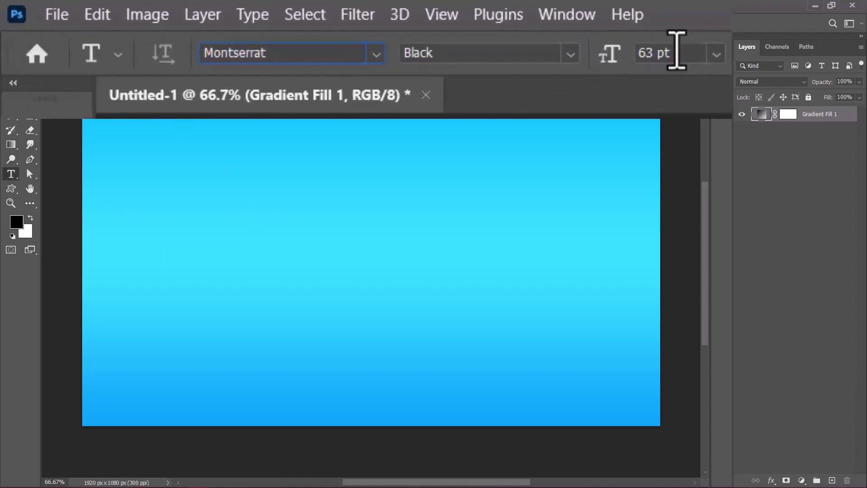
{"action": "left_click_drag", "start_coordinate": [673, 52], "coordinate": [639, 53]}
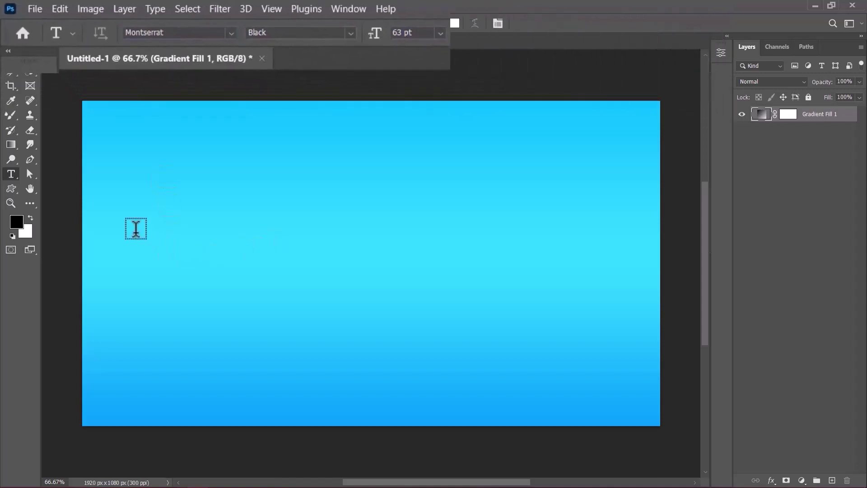
{"action": "left_click", "coordinate": [122, 222]}
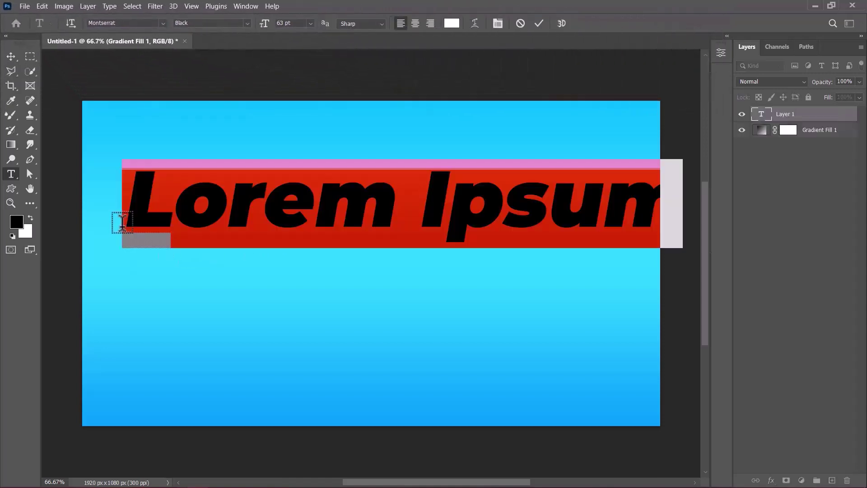
{"action": "type", "text": "3D"}
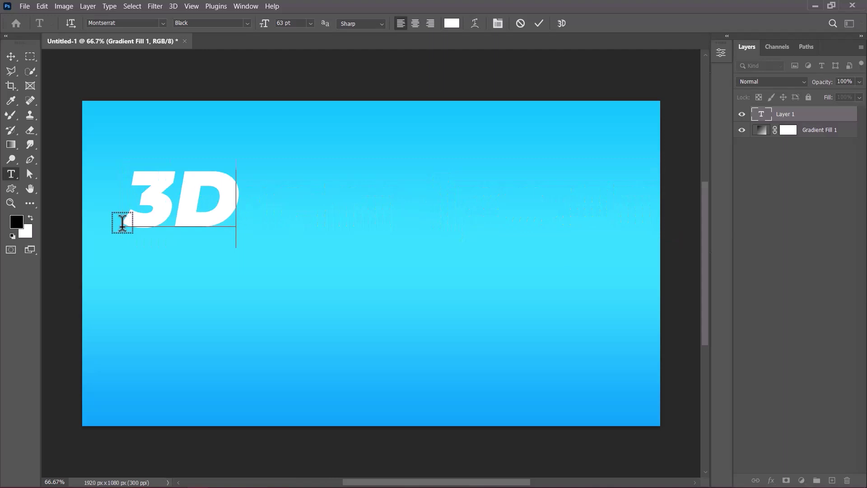
{"action": "type", "text": " TEXT"}
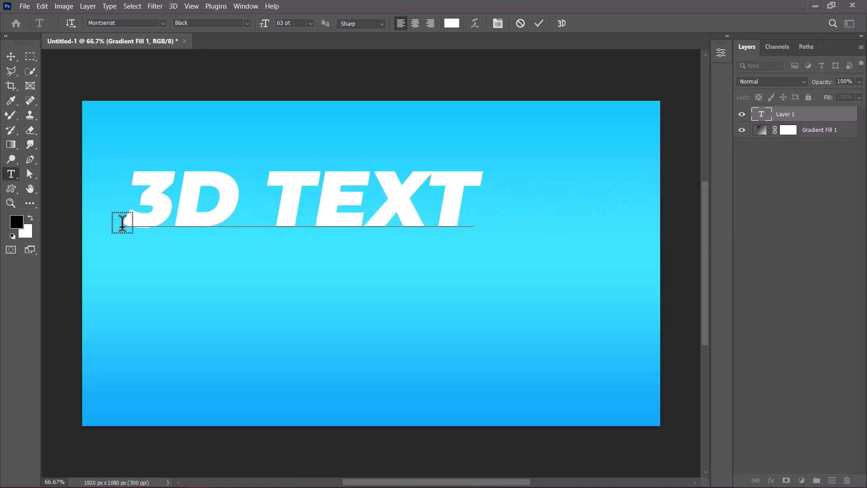
{"action": "key", "text": "ctrl+Return"}
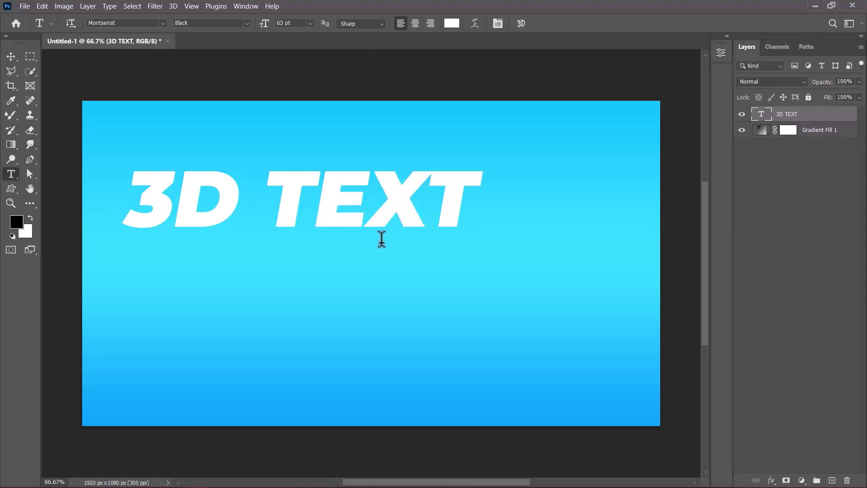
Centre the text horizontally and vertically on the canvas, then deselect.
{"action": "key", "text": "ctrl+a"}
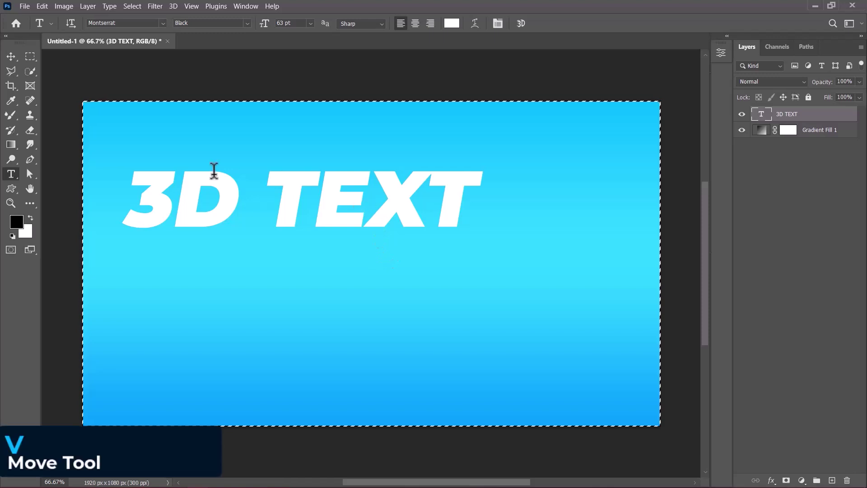
{"action": "key", "text": "v"}
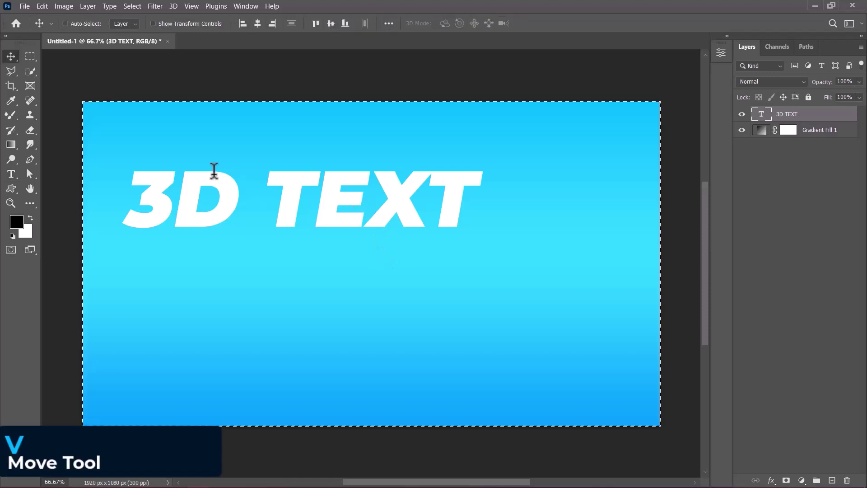
{"action": "left_click", "coordinate": [257, 24]}
{"action": "left_click", "coordinate": [330, 24]}
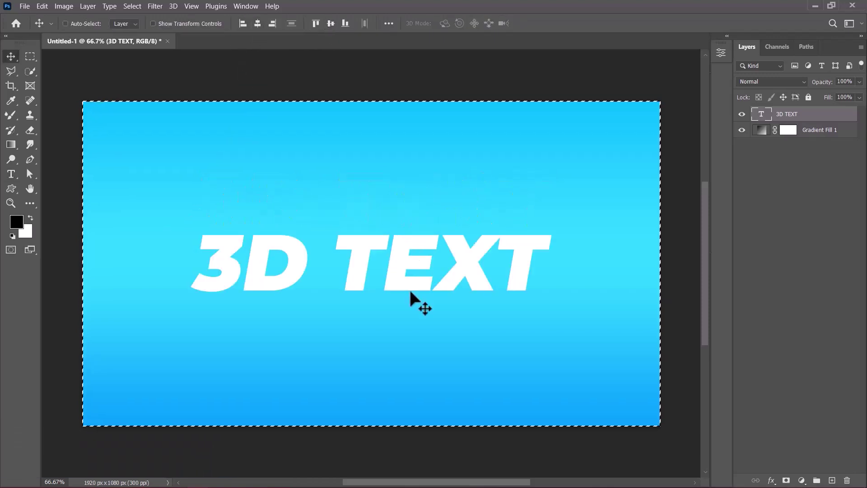
{"action": "key", "text": "ctrl+d"}
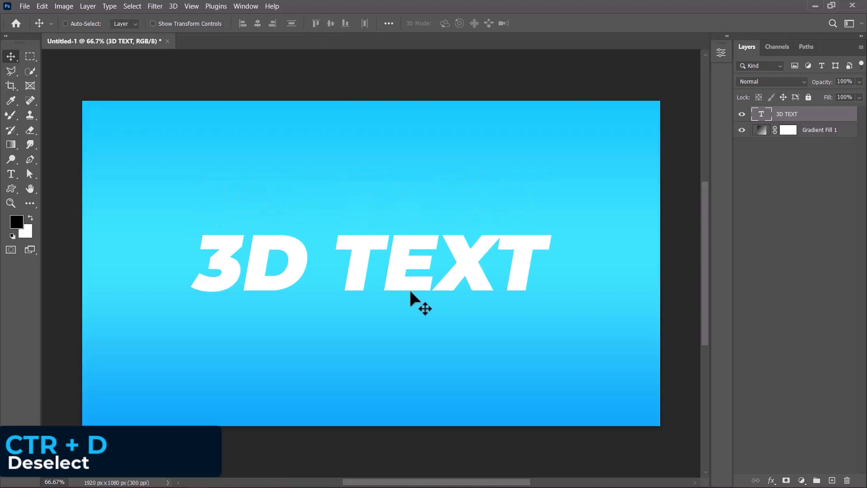
Add a default Drop Shadow to the 3D TEXT layer at 55% opacity.
{"action": "right_click", "coordinate": [798, 115]}
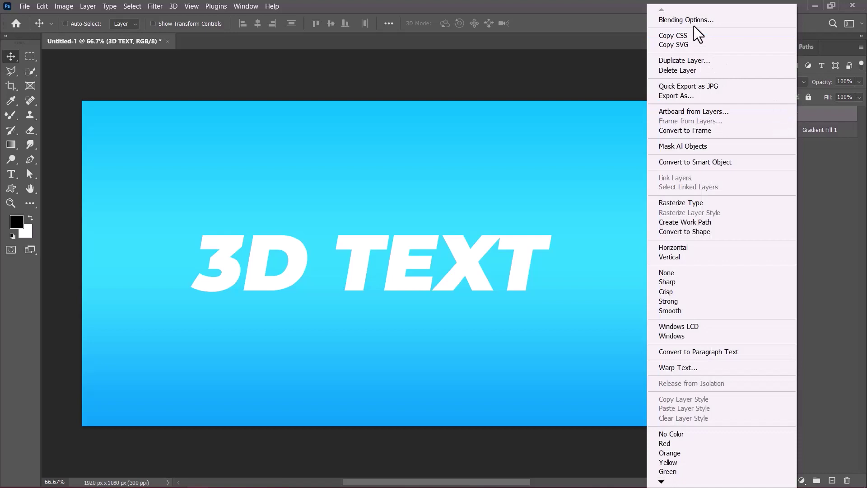
{"action": "left_click", "coordinate": [693, 20]}
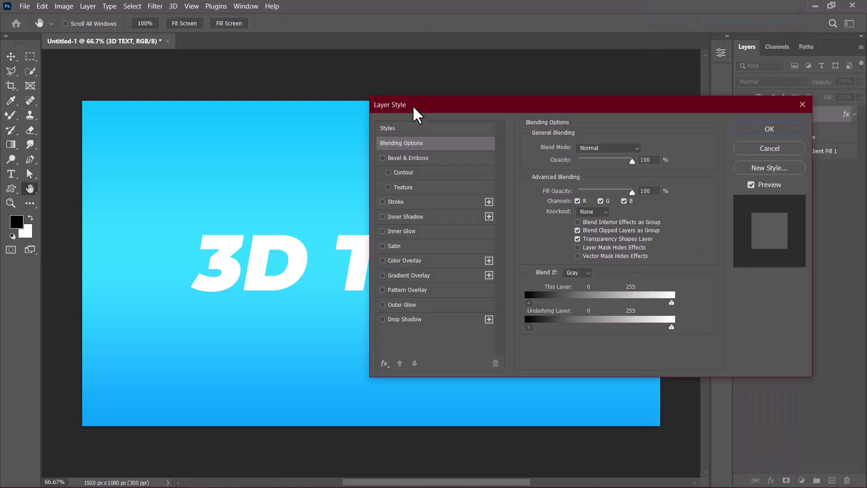
{"action": "left_click_drag", "start_coordinate": [418, 116], "coordinate": [602, 95]}
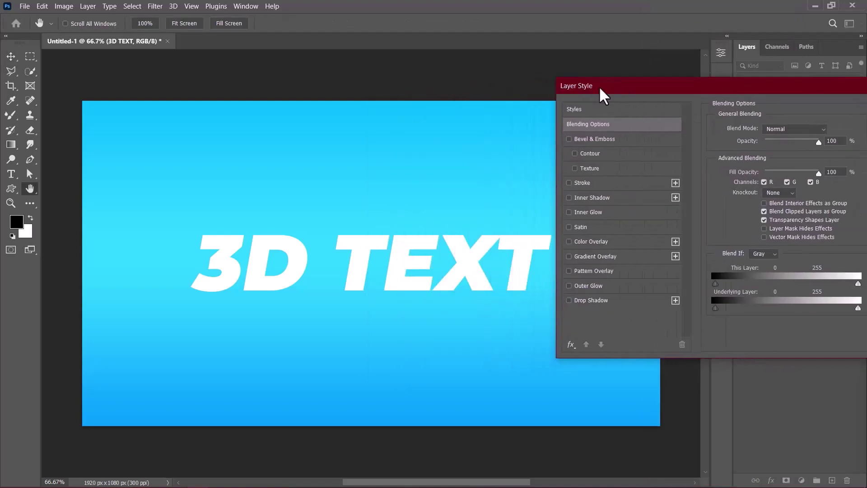
{"action": "left_click", "coordinate": [578, 299]}
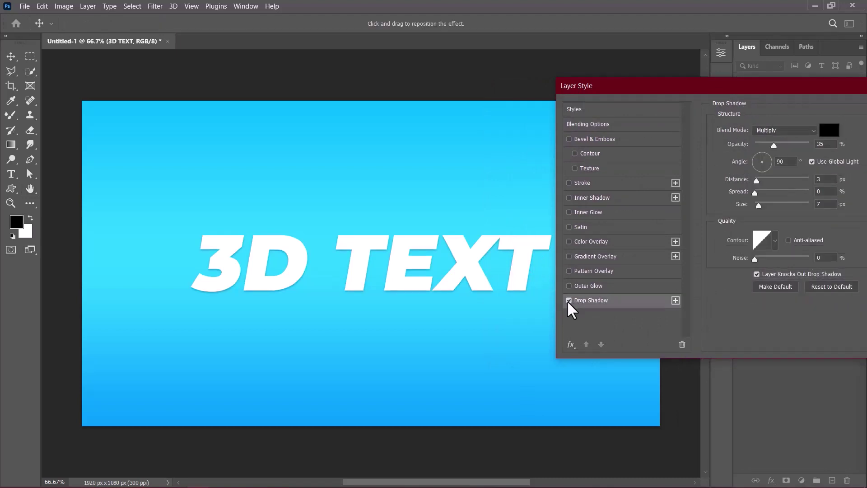
{"action": "left_click", "coordinate": [826, 287]}
{"action": "key", "text": "shift+Up"}
{"action": "key", "text": "shift+Up"}
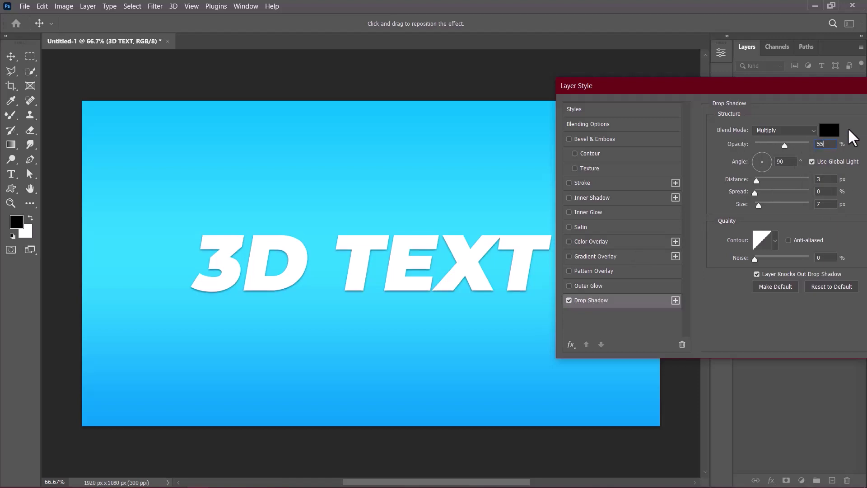
Colour the drop shadow magenta df00ad and give it the triple-spike contour.
{"action": "left_click", "coordinate": [826, 131]}
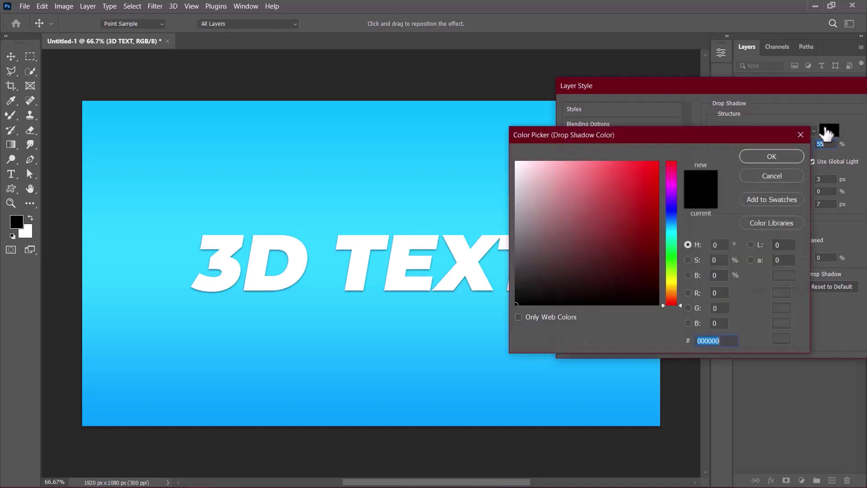
{"action": "left_click", "coordinate": [670, 187]}
{"action": "type", "text": "df00ad"}
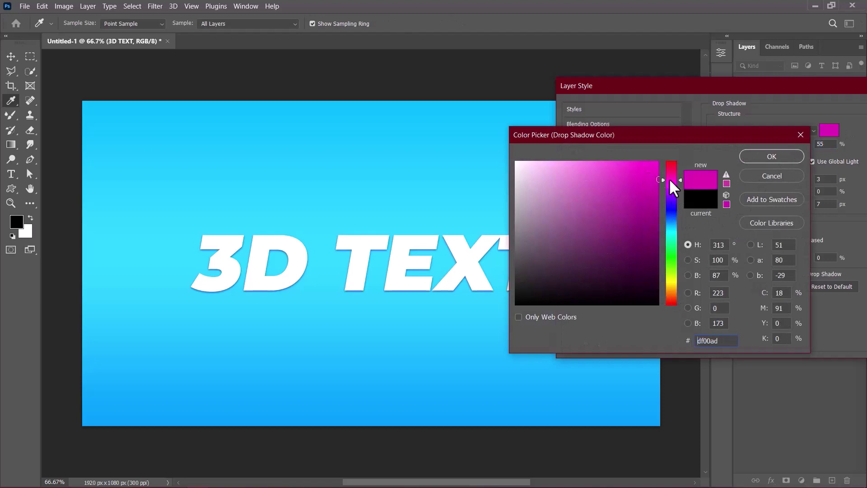
{"action": "left_click", "coordinate": [772, 156]}
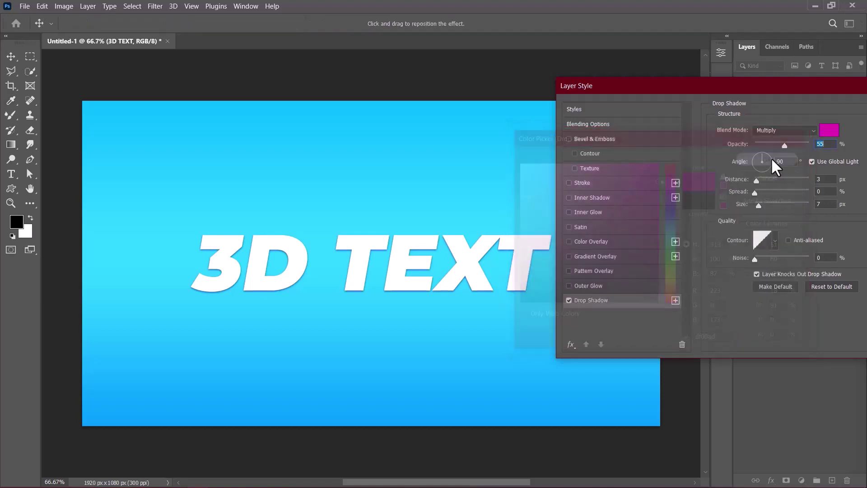
{"action": "left_click", "coordinate": [774, 239]}
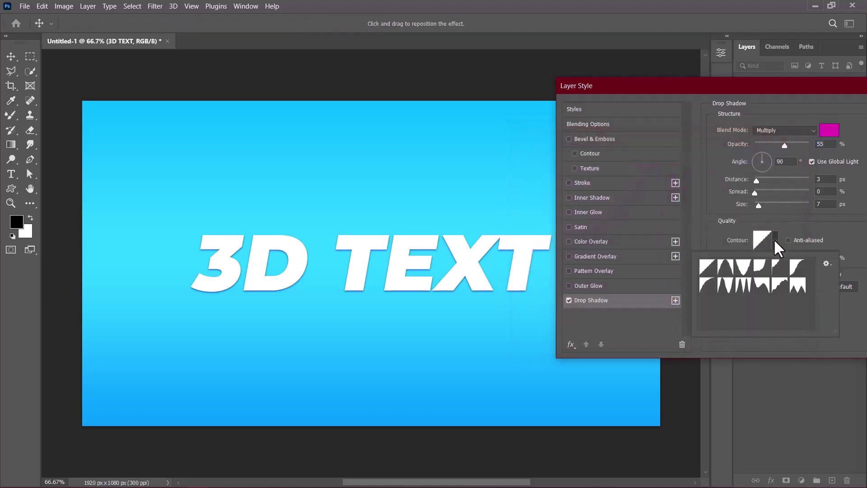
{"action": "double_click", "coordinate": [743, 287]}
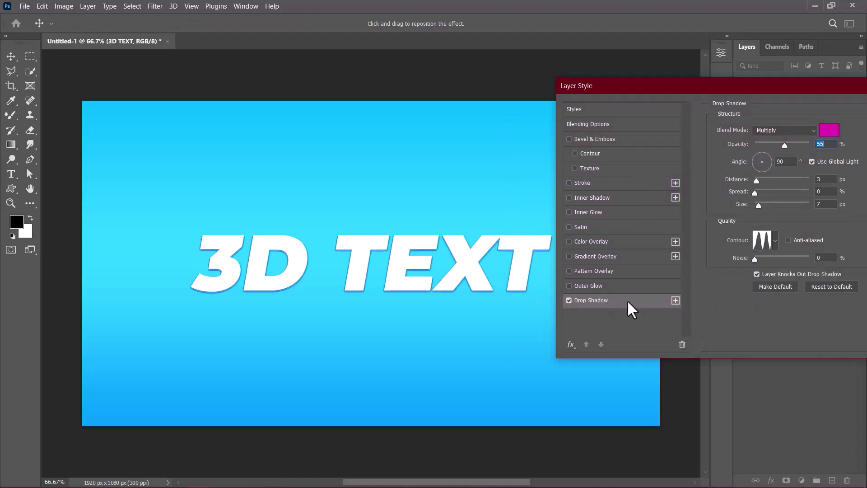
Add extra drop shadow copies and make the top one black 000000.
{"action": "left_click", "coordinate": [675, 300]}
{"action": "left_click", "coordinate": [676, 300]}
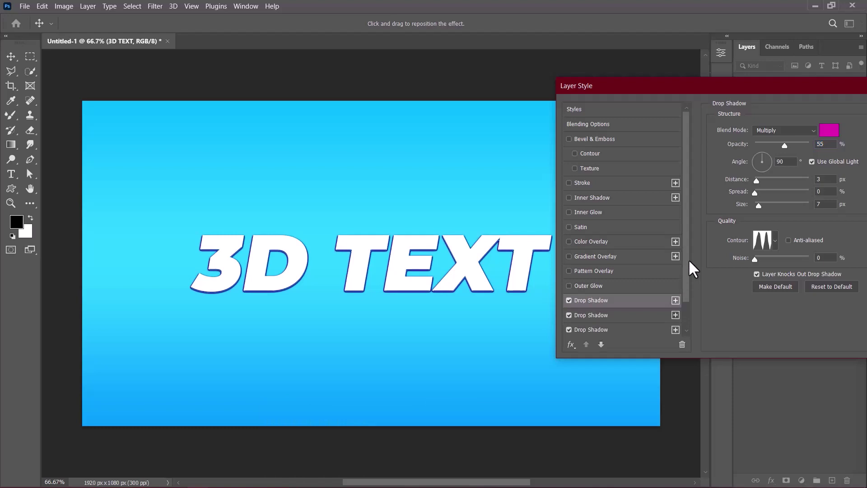
{"action": "scroll", "coordinate": [686, 239], "scroll_direction": "down", "scroll_amount": 2}
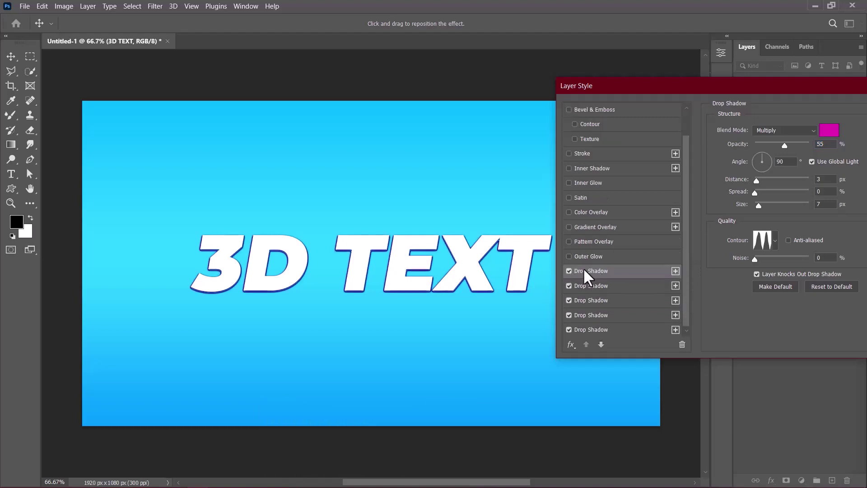
{"action": "left_click", "coordinate": [826, 132]}
{"action": "type", "text": "000000"}
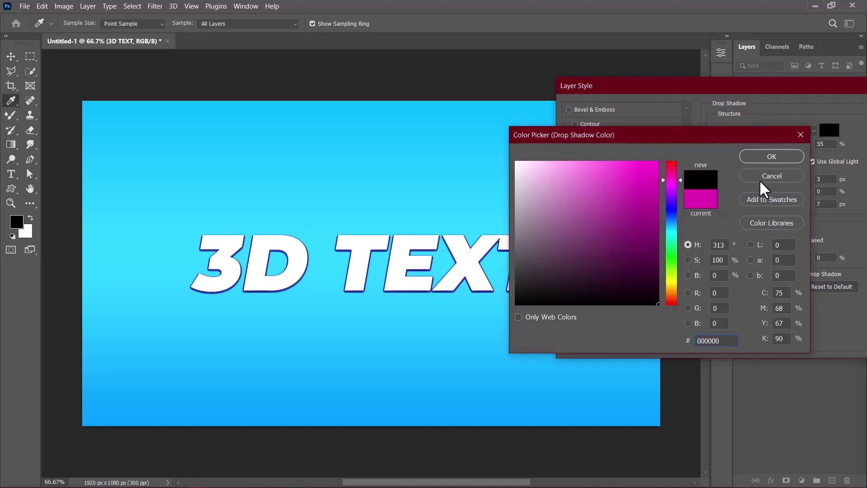
{"action": "left_click", "coordinate": [764, 158]}
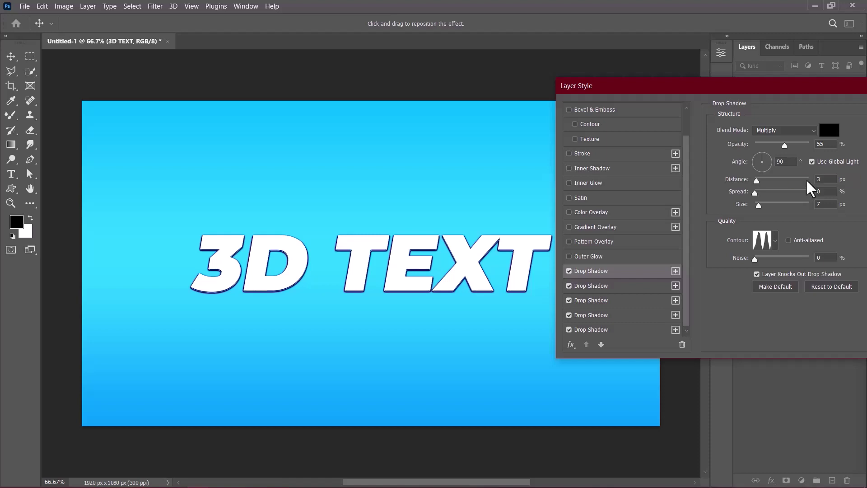
Set the black shadow to distance 17 px, spread 58%, size 27 px.
{"action": "left_click_drag", "start_coordinate": [819, 179], "coordinate": [793, 183]}
{"action": "type", "text": "17"}
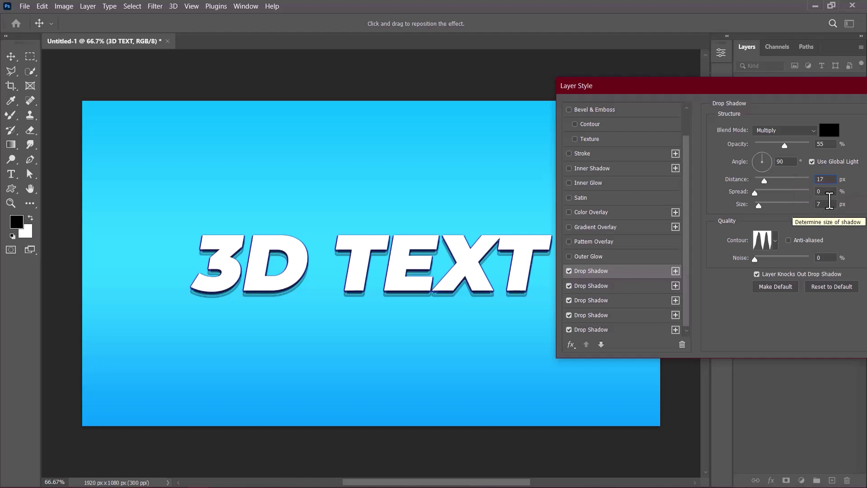
{"action": "key", "text": "Tab"}
{"action": "type", "text": "5"}
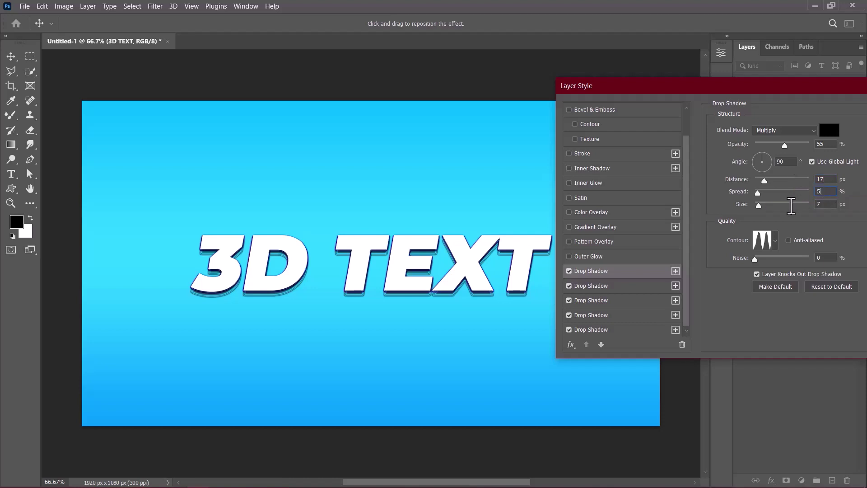
{"action": "type", "text": "8"}
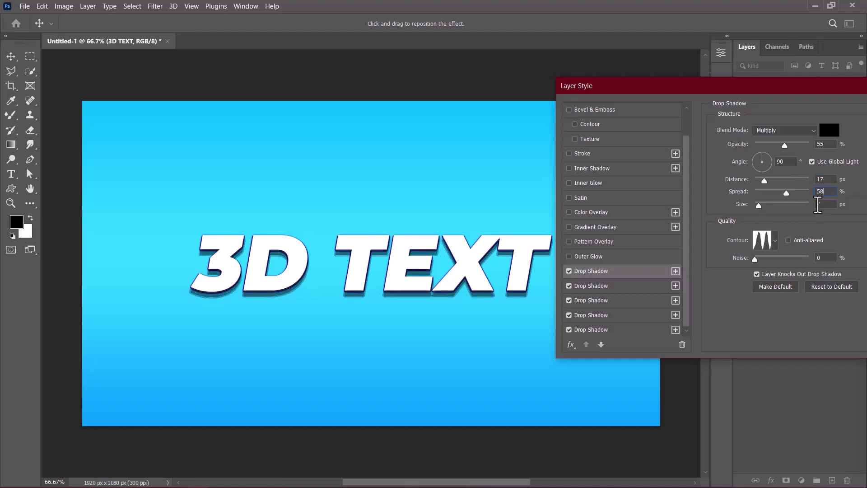
{"action": "key", "text": "Tab"}
{"action": "type", "text": "27"}
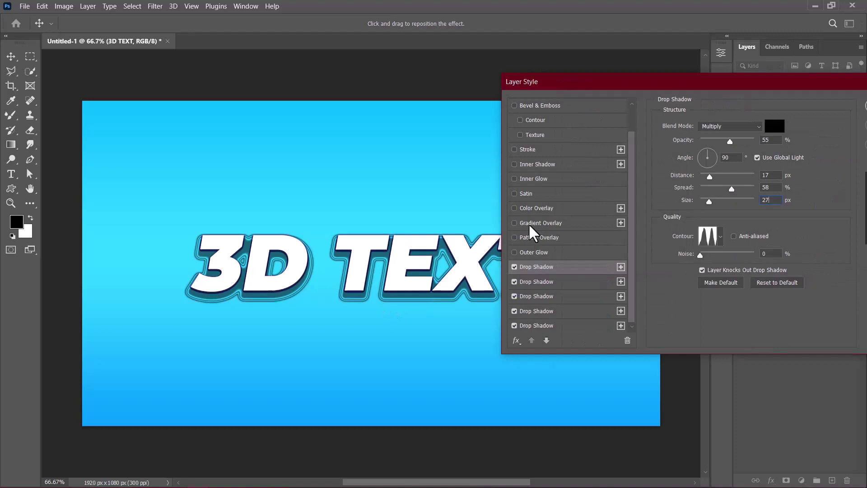
Add a Gradient Overlay to the letters using the fourth blue preset at 90°.
{"action": "left_click", "coordinate": [524, 223]}
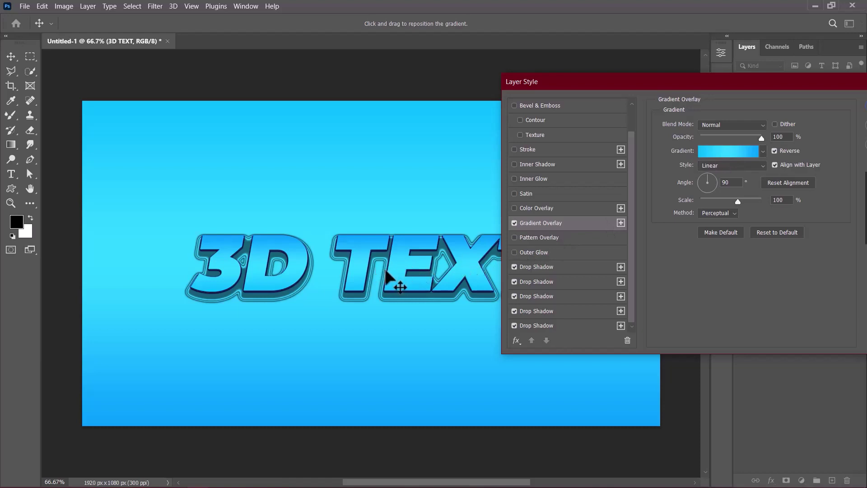
{"action": "left_click", "coordinate": [762, 150]}
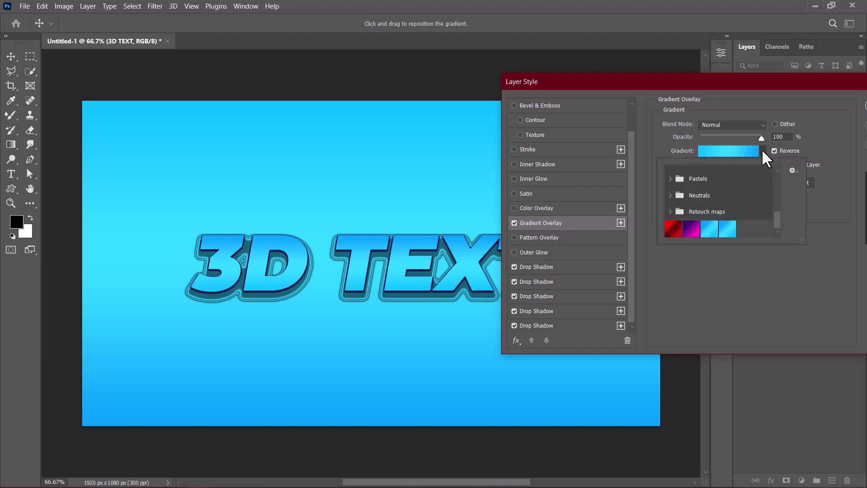
{"action": "double_click", "coordinate": [726, 228]}
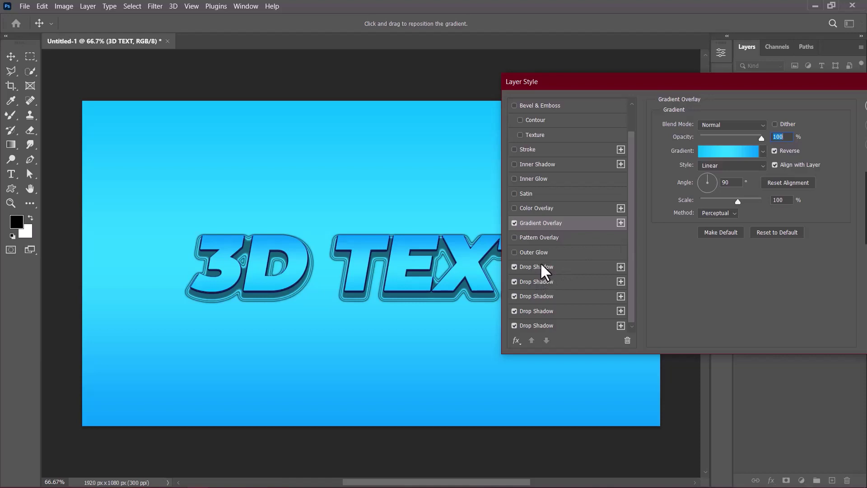
Enable an Inner Glow in blue 00a8ff using the Precise technique from the edges.
{"action": "left_click", "coordinate": [527, 180]}
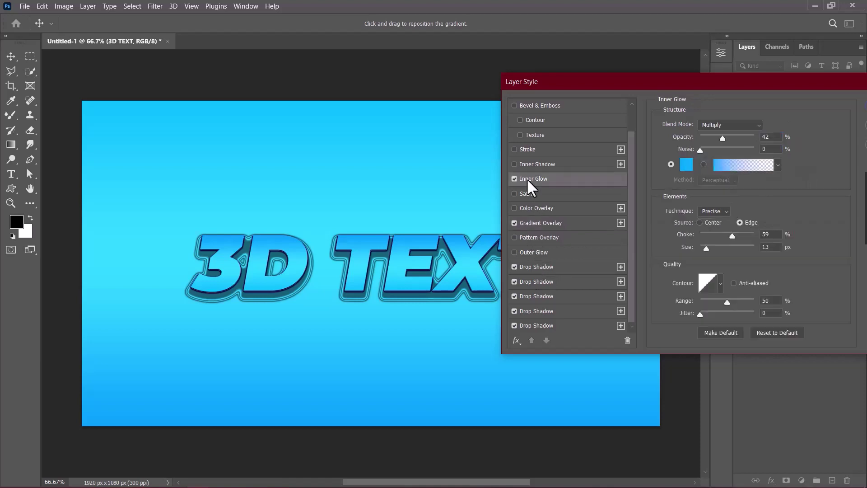
{"action": "left_click", "coordinate": [685, 165]}
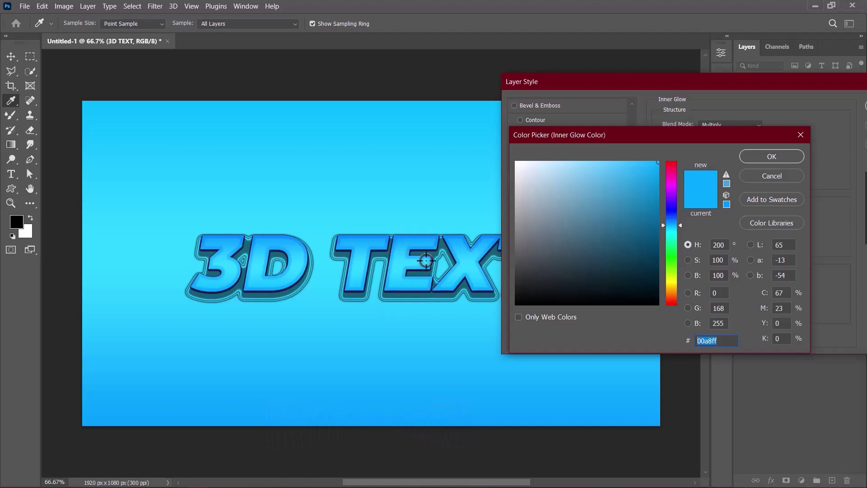
{"action": "left_click", "coordinate": [757, 156]}
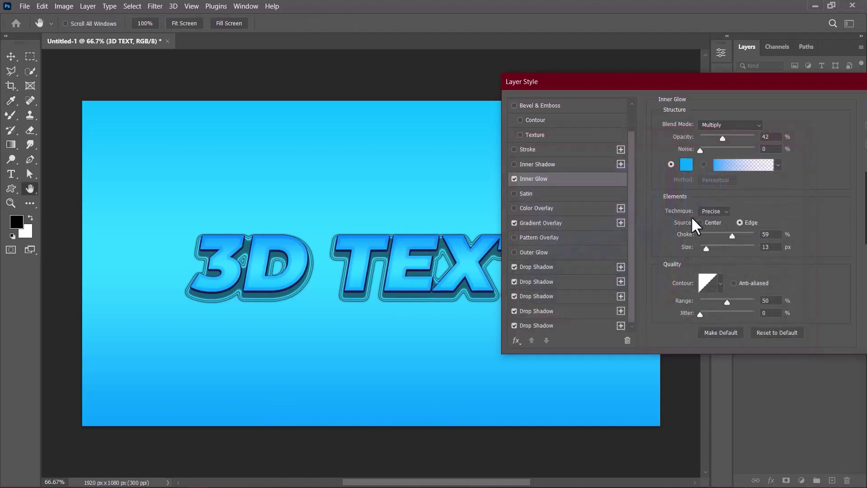
{"action": "left_click", "coordinate": [711, 213]}
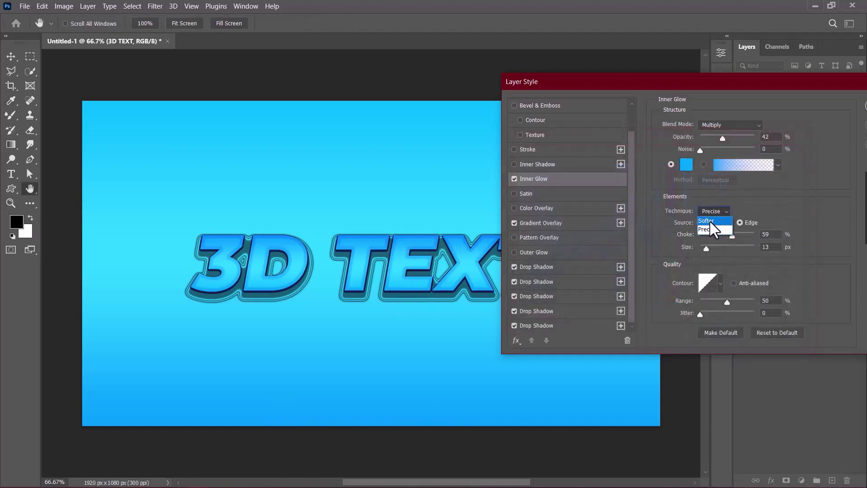
{"action": "left_click", "coordinate": [712, 232]}
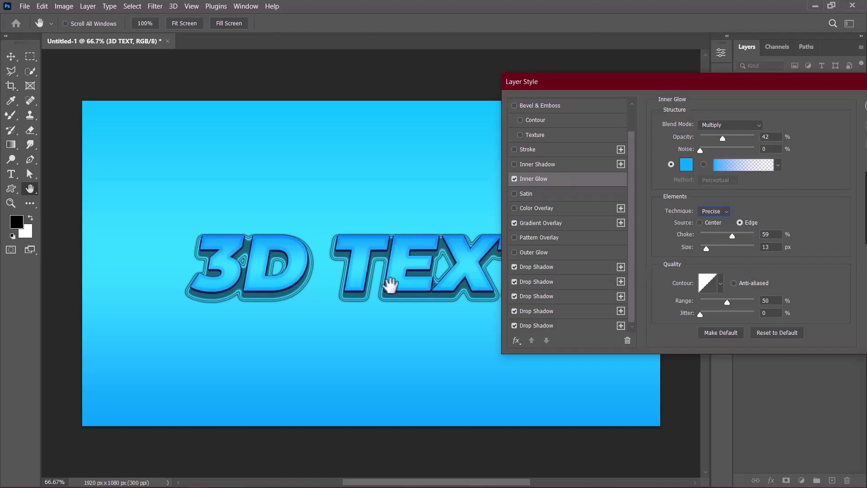
Add a Stroke filled with the fourth blue preset gradient.
{"action": "left_click", "coordinate": [515, 150]}
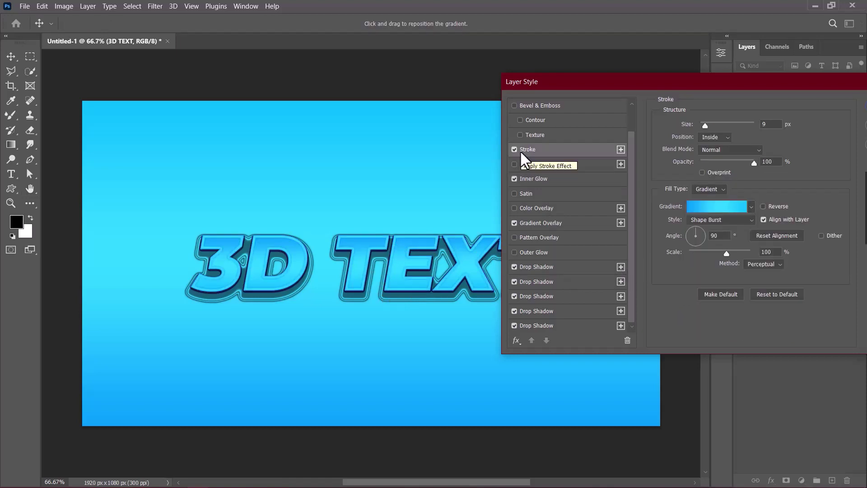
{"action": "left_click", "coordinate": [711, 189]}
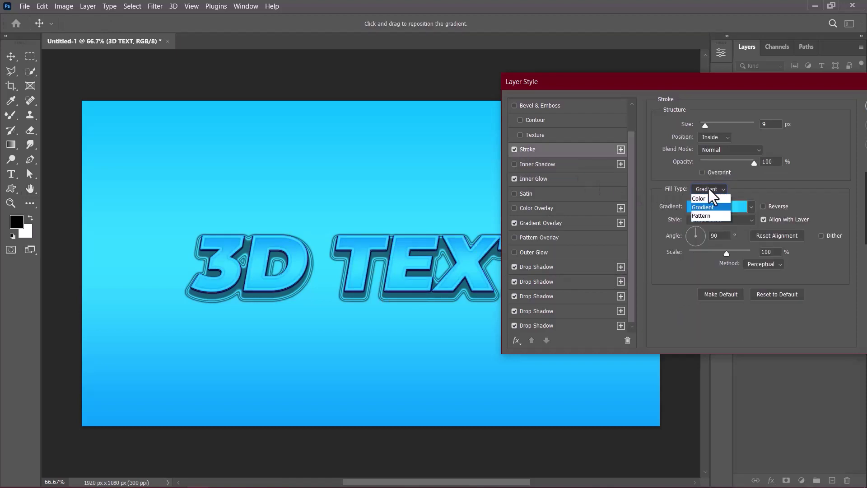
{"action": "left_click", "coordinate": [702, 207]}
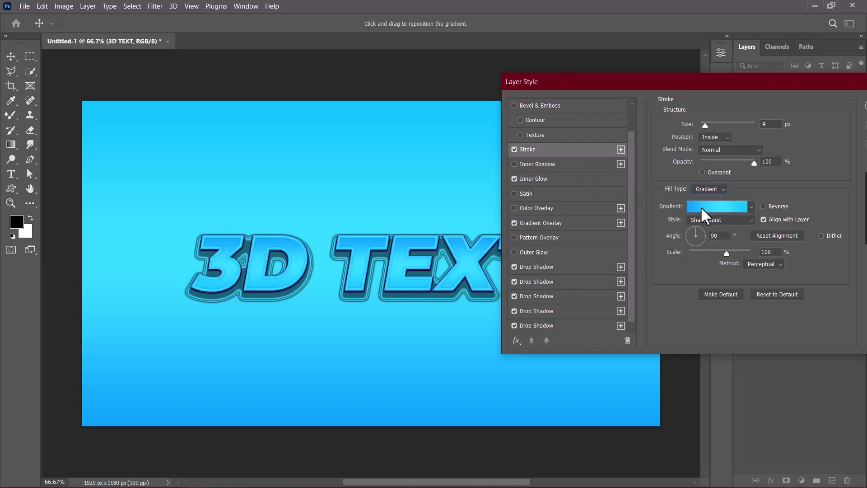
{"action": "left_click", "coordinate": [751, 207]}
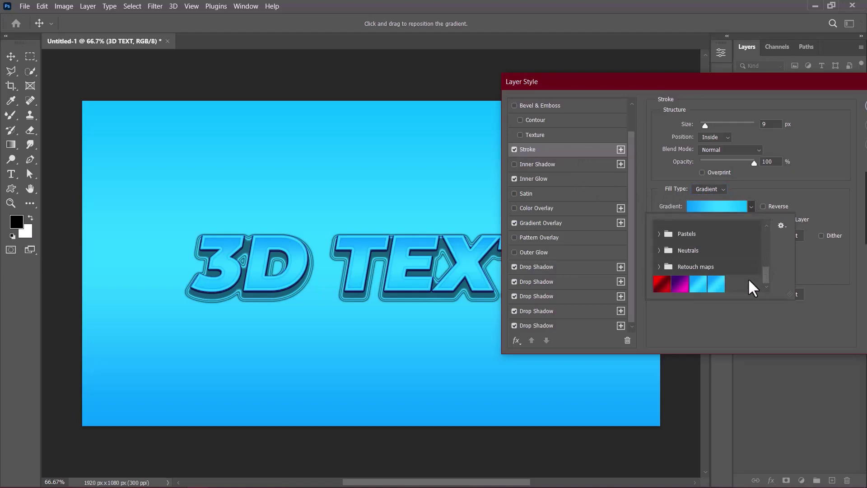
{"action": "double_click", "coordinate": [716, 284]}
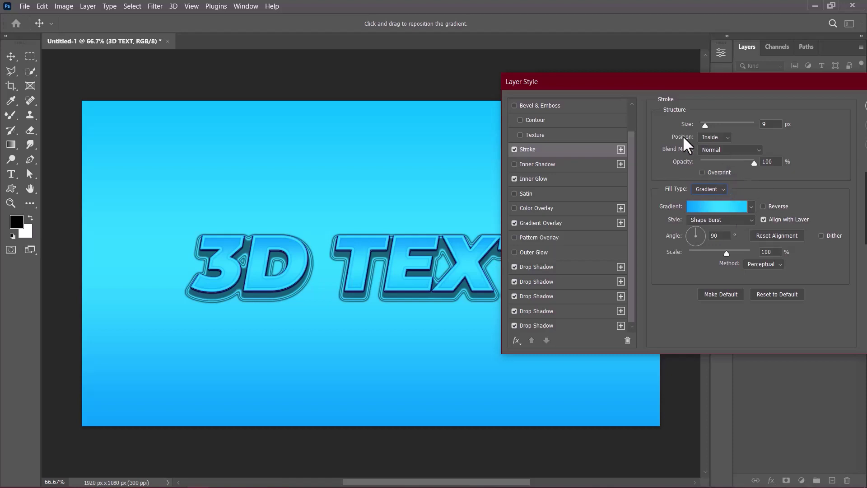
Keep the 9 px stroke Inside the letters and apply the layer style.
{"action": "left_click", "coordinate": [703, 134]}
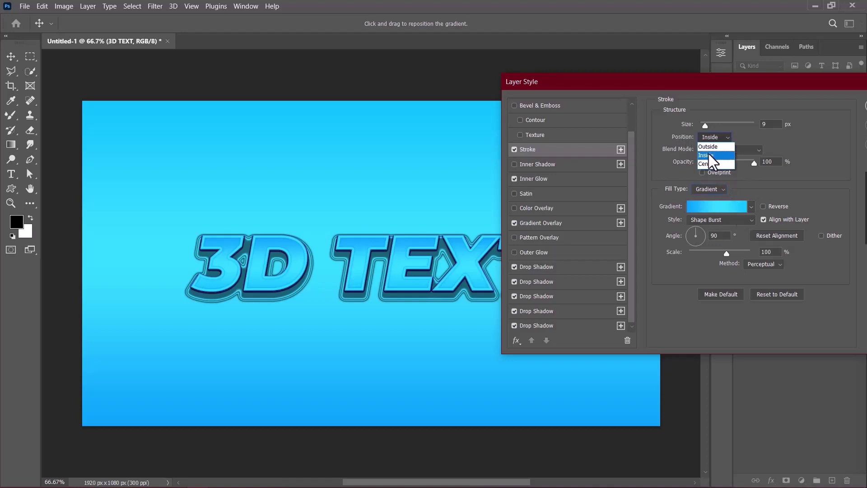
{"action": "left_click", "coordinate": [707, 153]}
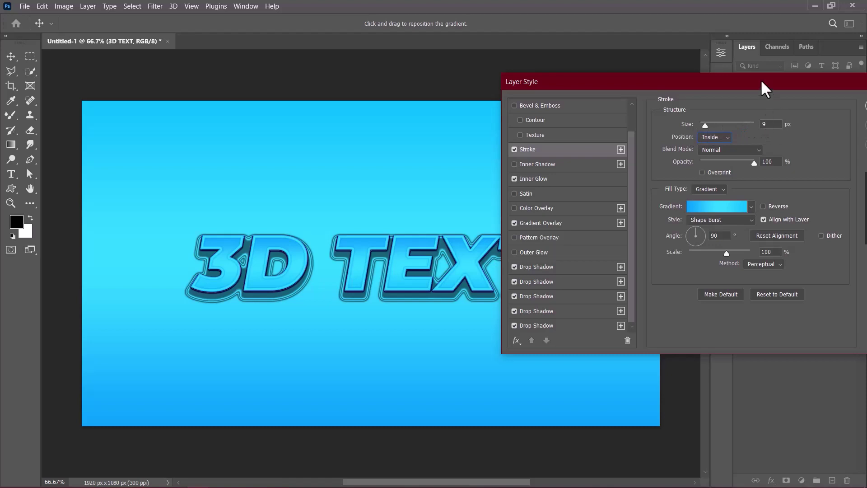
{"action": "left_click_drag", "start_coordinate": [764, 86], "coordinate": [693, 95]}
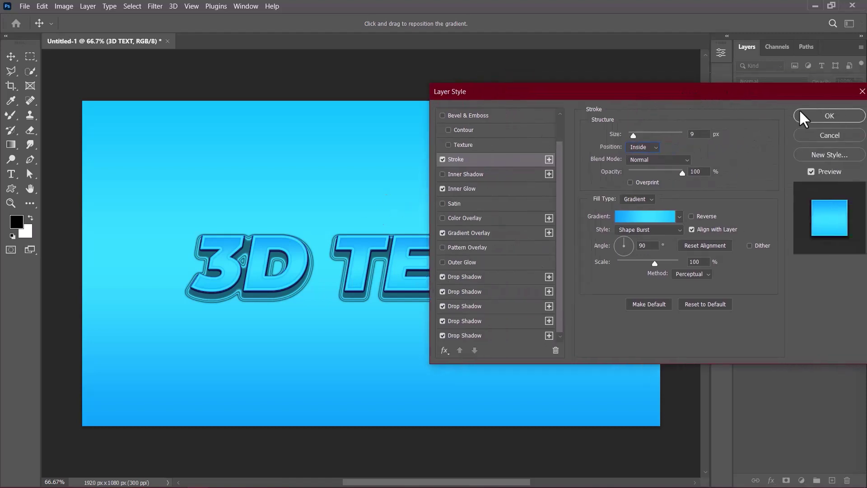
{"action": "left_click", "coordinate": [813, 114]}
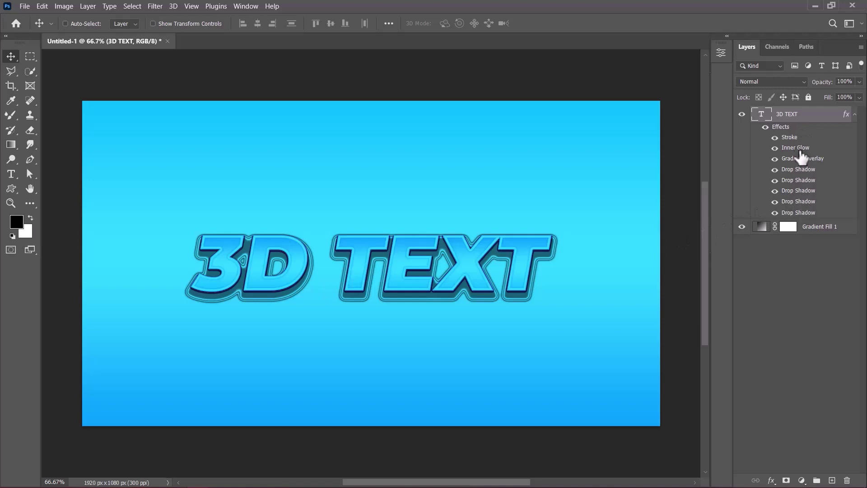
Collapse the effects list beneath the 3D TEXT layer in the Layers panel.
{"action": "left_click", "coordinate": [855, 114]}
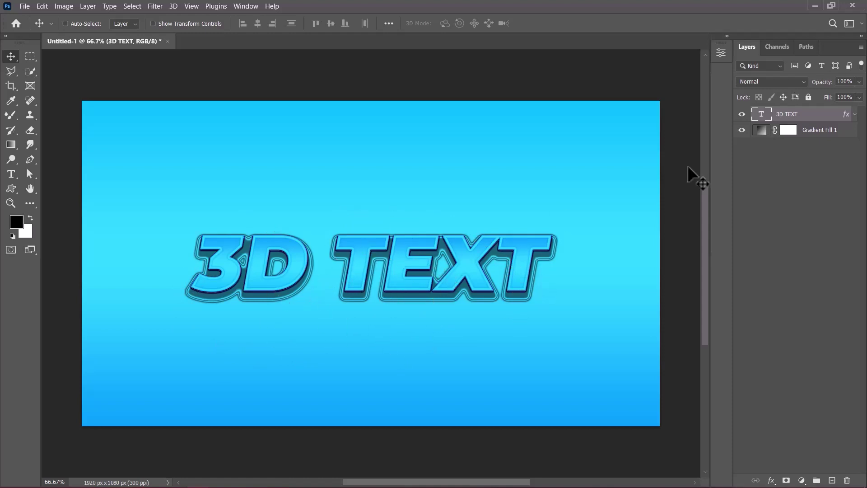
Retype the styled text as 'FAST SAGA' and recentre it on the canvas.
{"action": "double_click", "coordinate": [761, 115]}
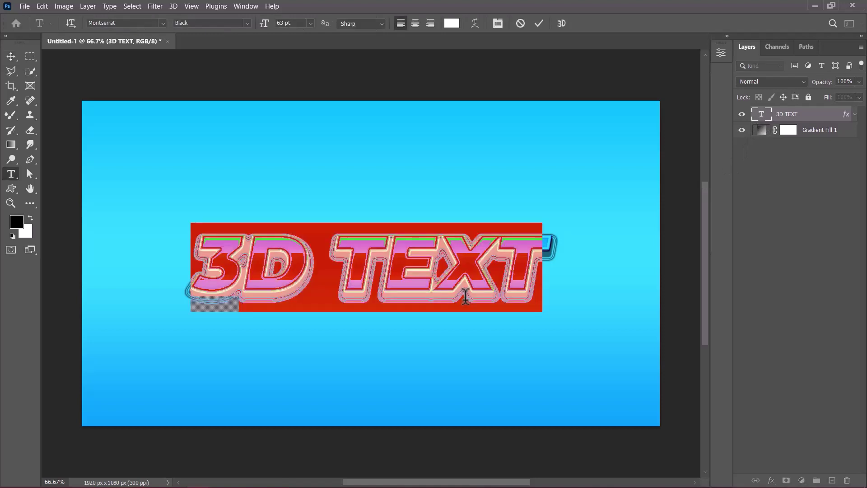
{"action": "type", "text": "FAST"}
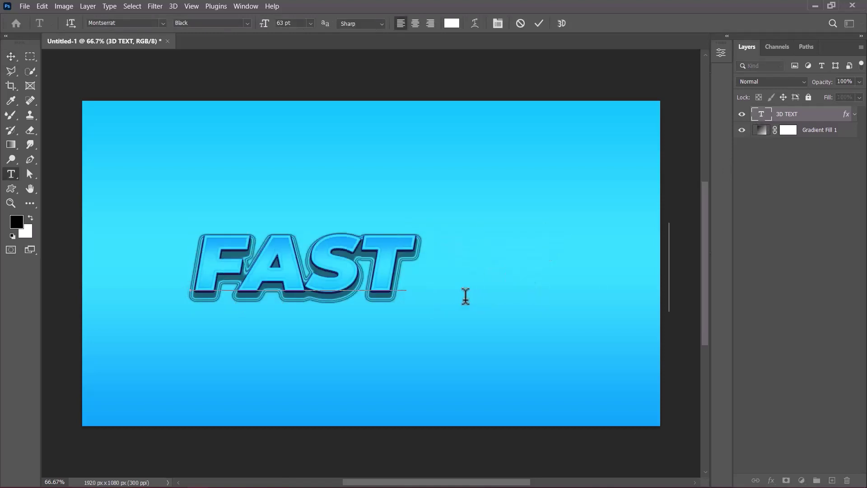
{"action": "type", "text": " SAGA"}
{"action": "left_click", "coordinate": [11, 56]}
{"action": "left_click_drag", "start_coordinate": [432, 326], "coordinate": [364, 327]}
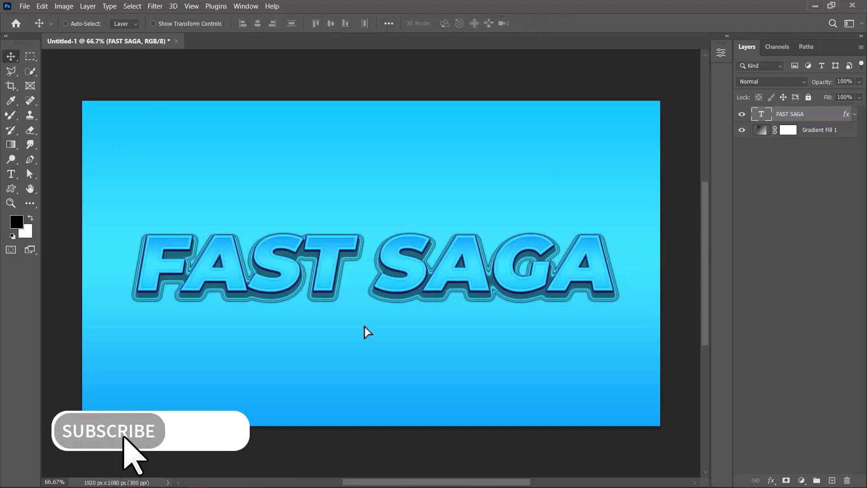
Replace the 'FAST SAGA' wording with 'MASTER', keeping the blue 3D style.
{"action": "double_click", "coordinate": [321, 279]}
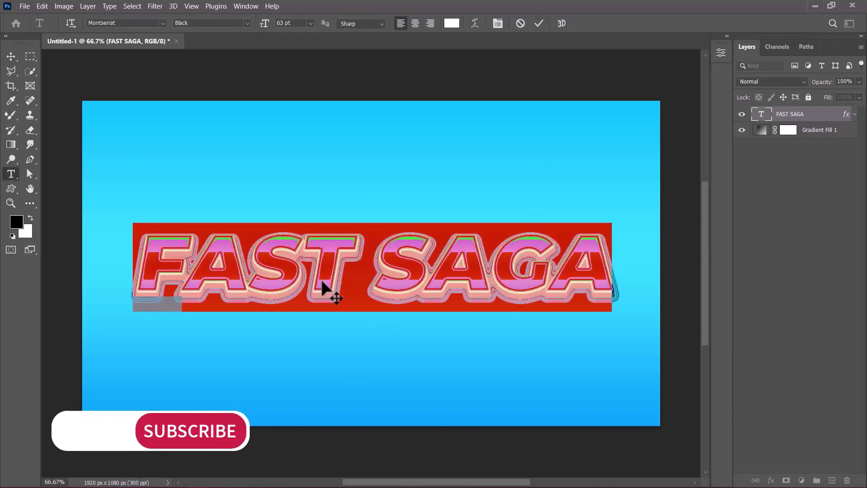
{"action": "key", "text": "ctrl+h"}
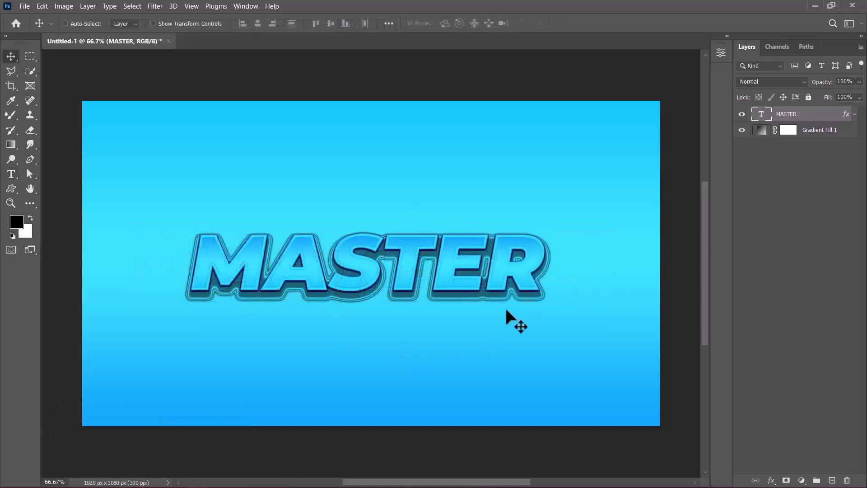
{"action": "double_click", "coordinate": [412, 270]}
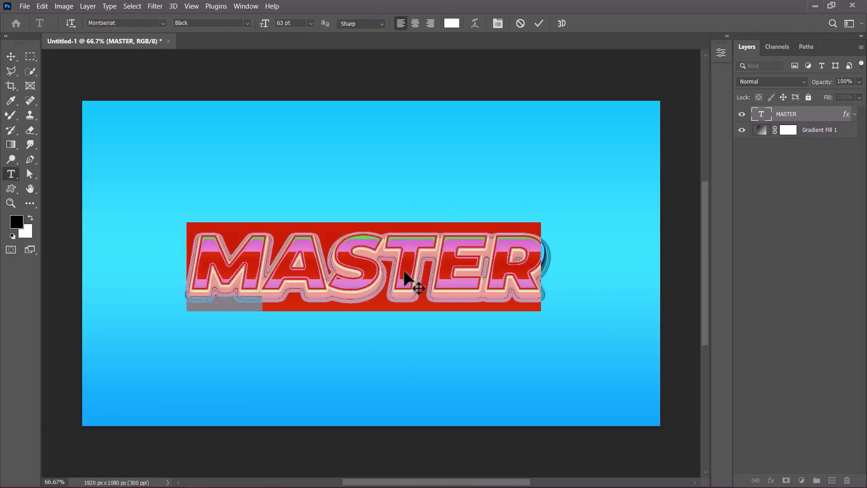